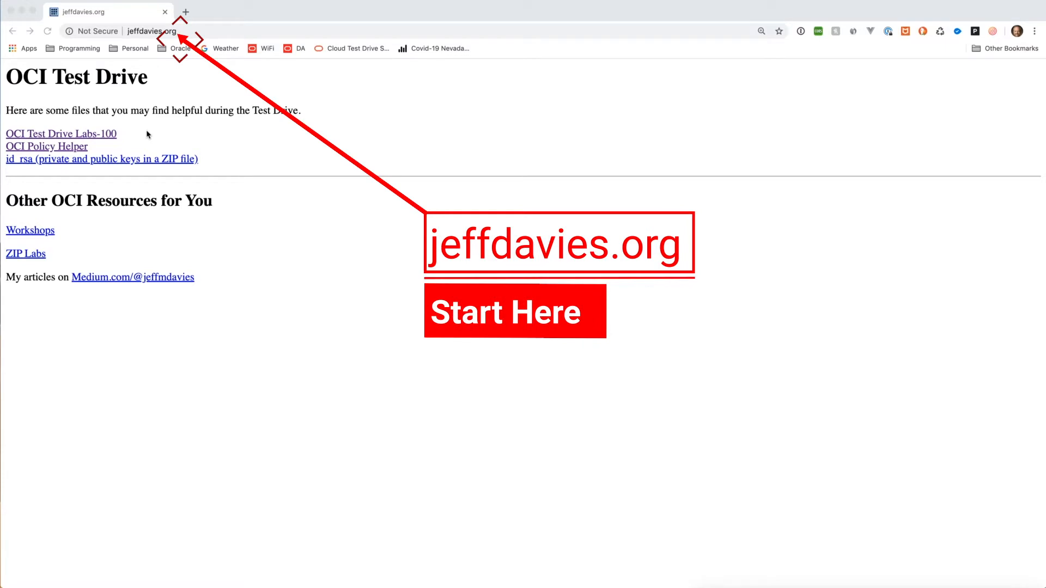
Step: Open the OCI Test Drive Labs-100 library in a new tab
right_click(103, 136)
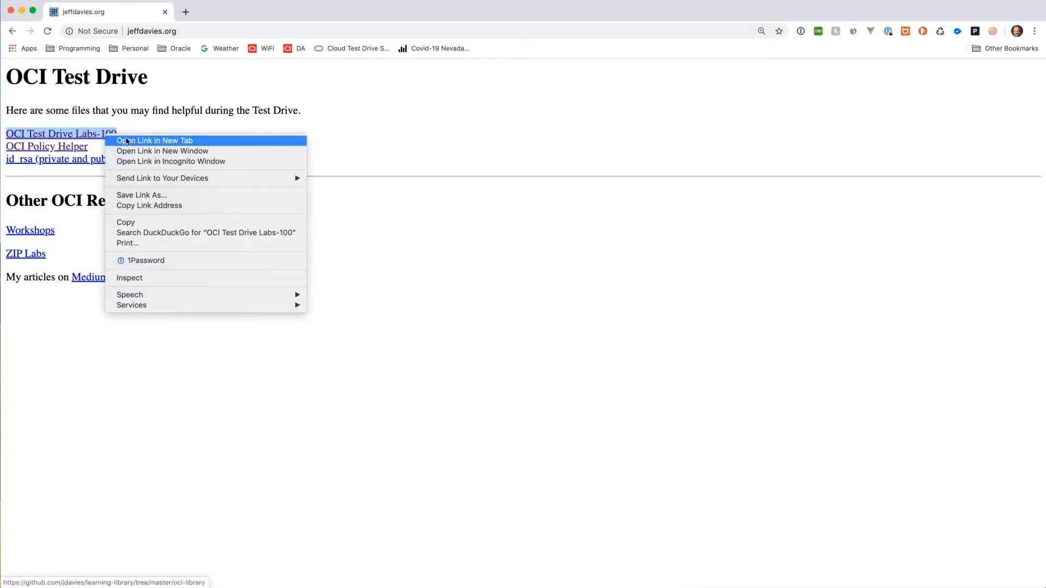
click(129, 141)
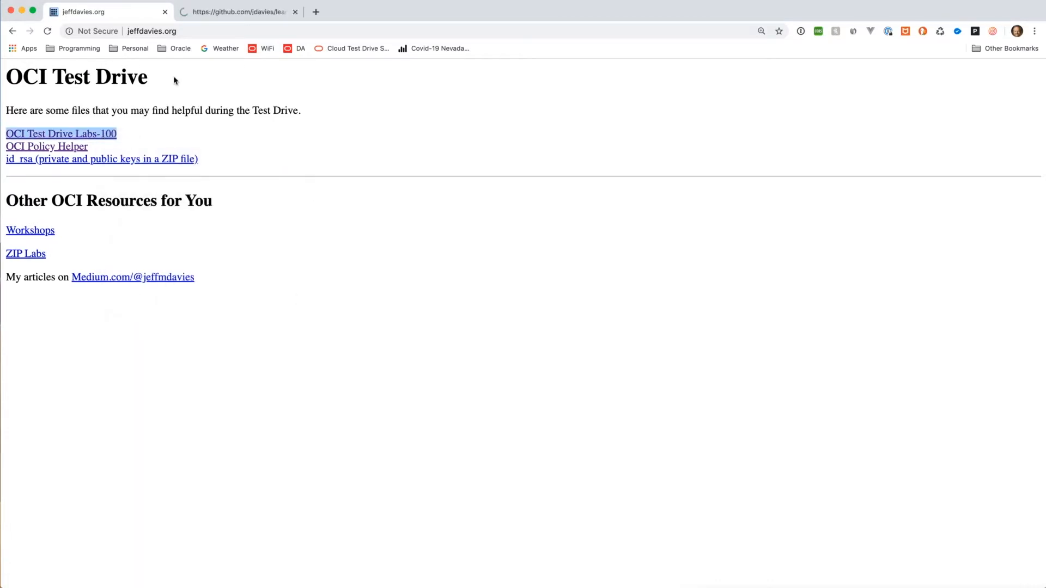
click(228, 14)
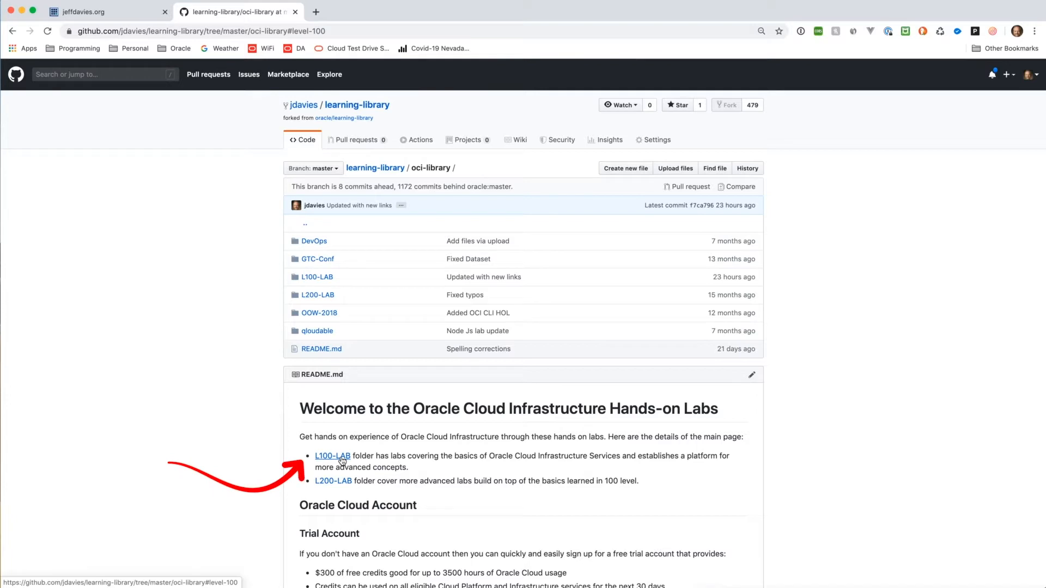
Step: Open the ObjectStorage_HOL.md lab guide from the Level 100 lab table
click(342, 459)
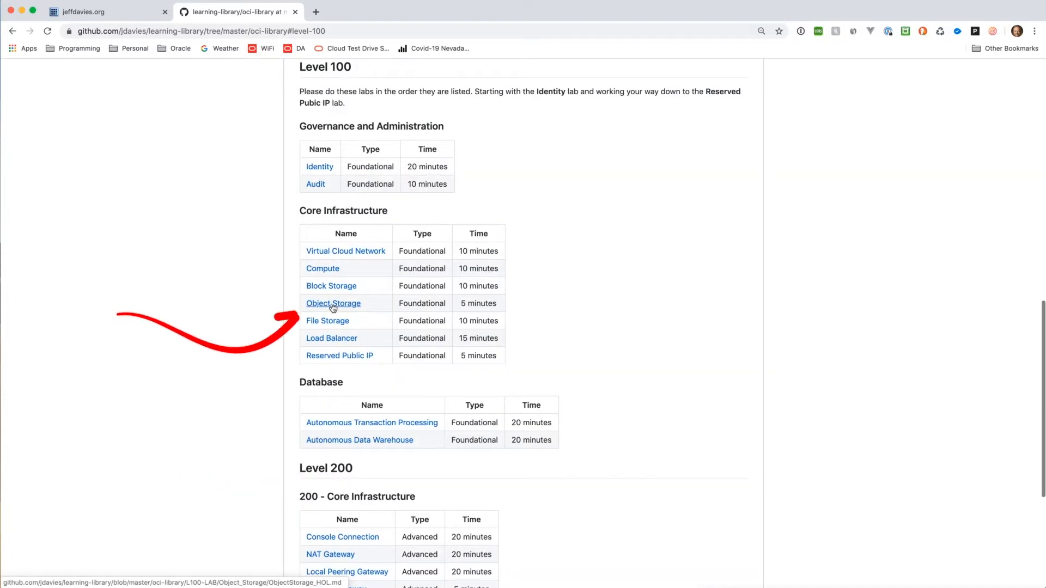
scroll(333, 309, up, 1)
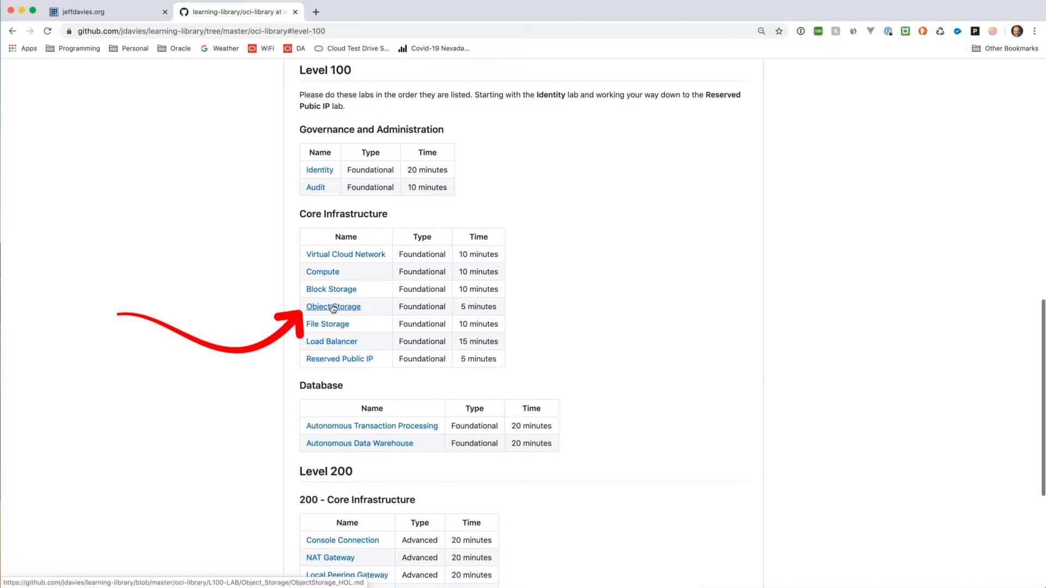
click(332, 307)
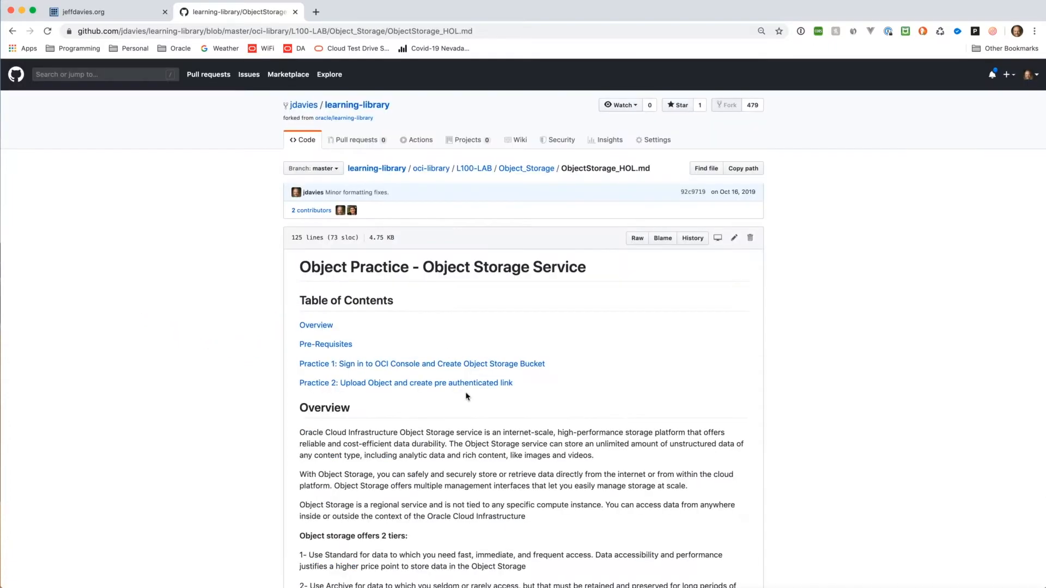
scroll(436, 338, down, 4)
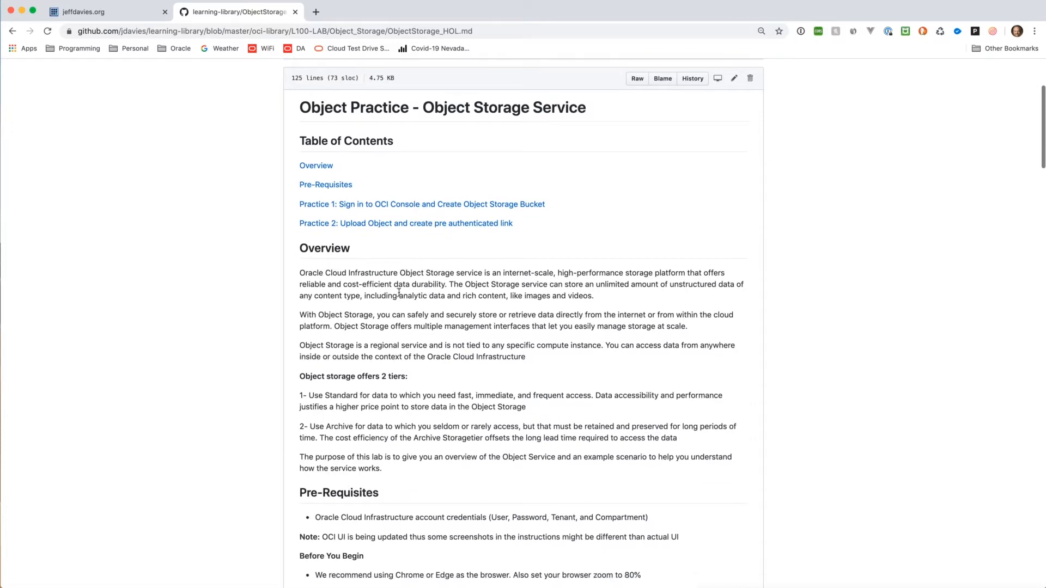
scroll(399, 293, down, 3)
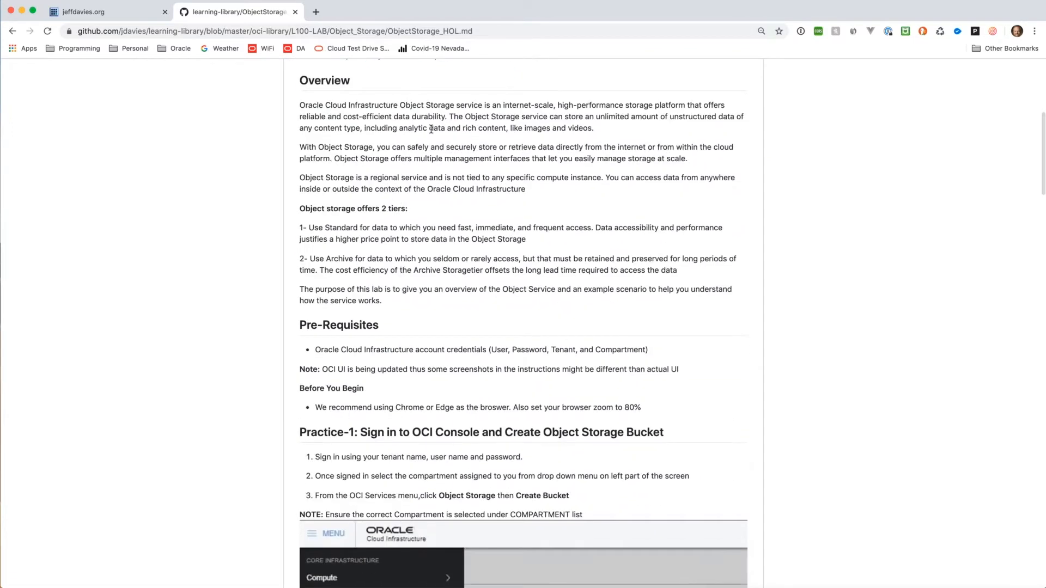
Step: Load oracle.com in a new tab and go to its Sign in to Cloud page
click(316, 12)
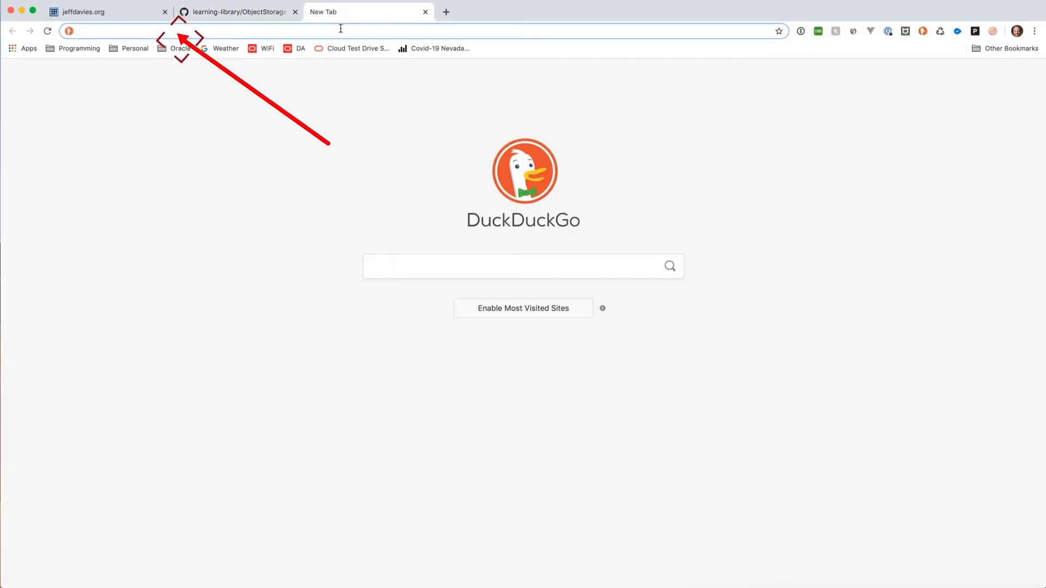
text(oracle.com)
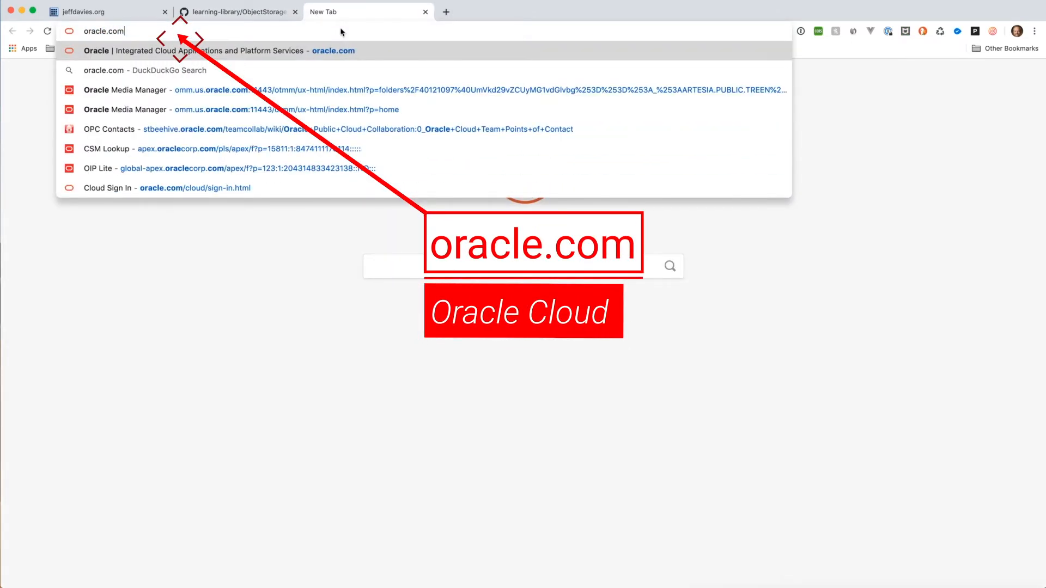
key(Return)
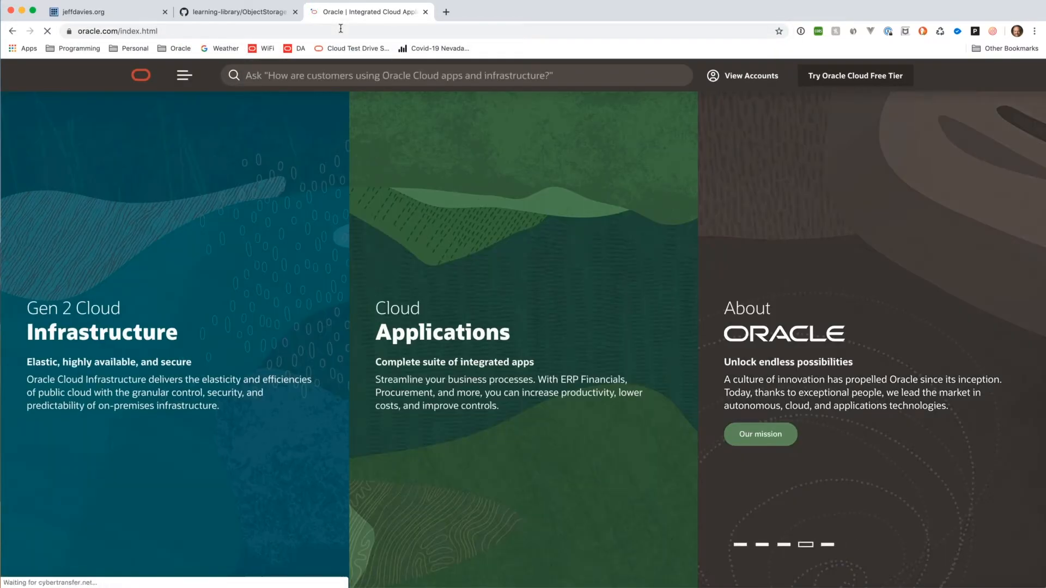
click(730, 76)
click(762, 136)
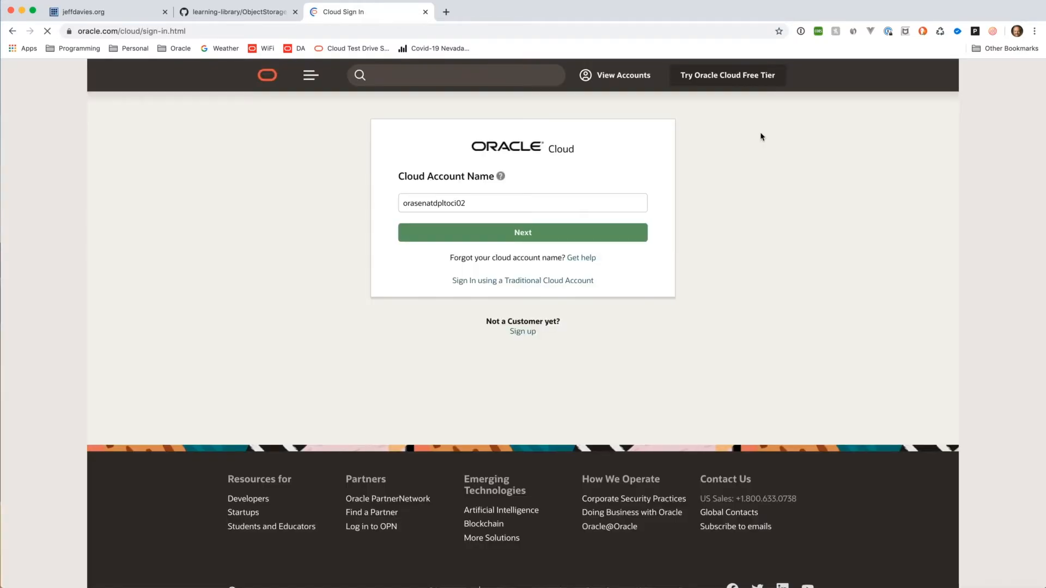
Step: Sign in with the pre-filled cloud account and go to Object Storage buckets in the Demo compartment
click(532, 237)
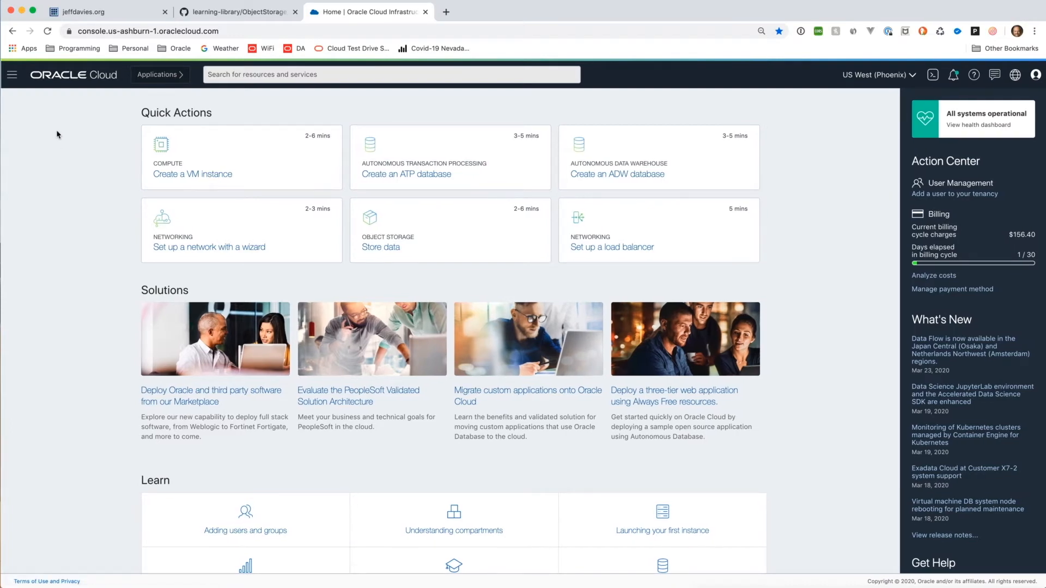
click(12, 76)
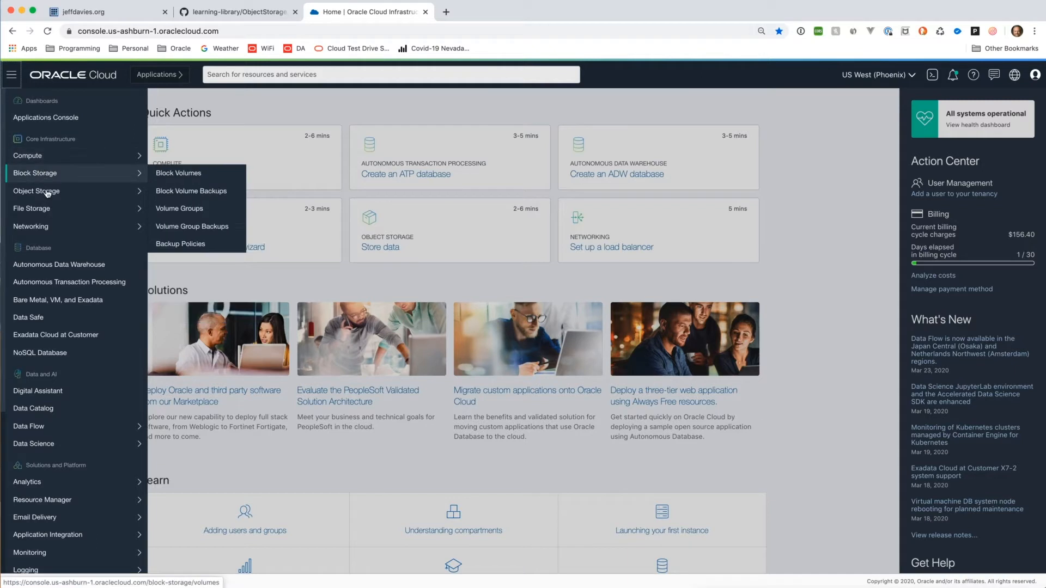
mouse_move(48, 193)
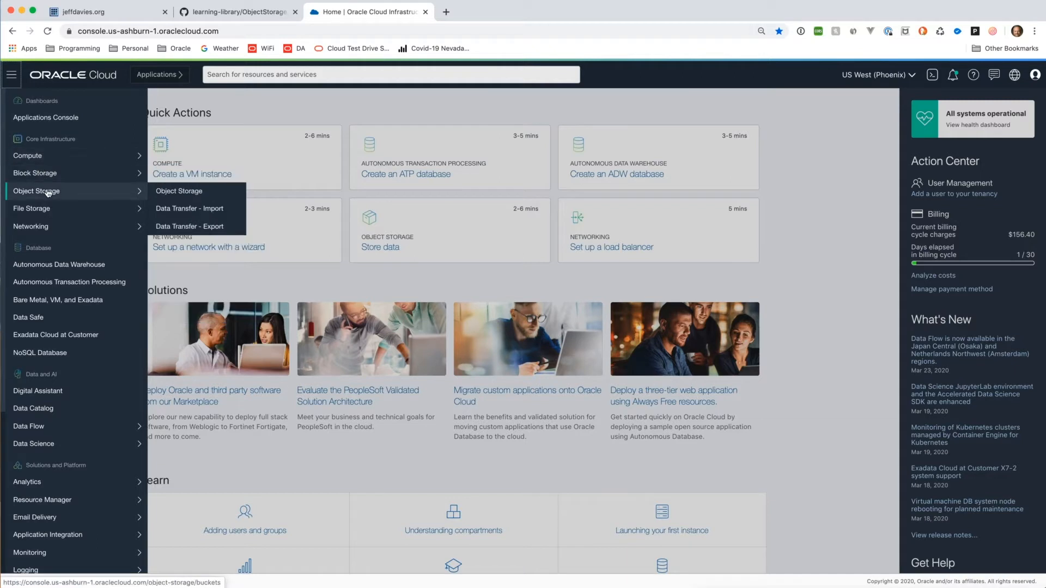
click(170, 192)
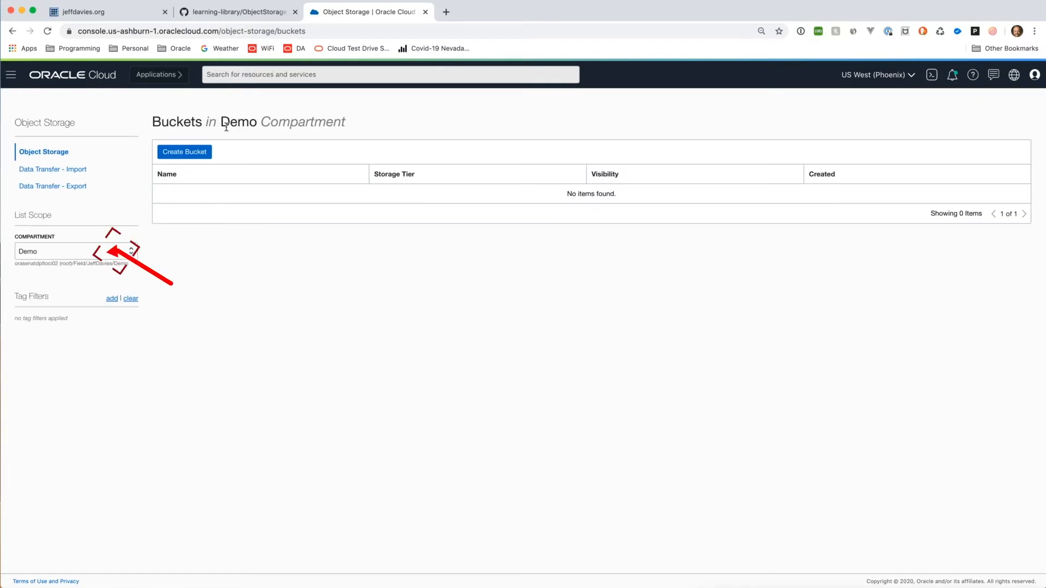
Step: Create a bucket named Test-Bucket with the default Standard tier
click(196, 153)
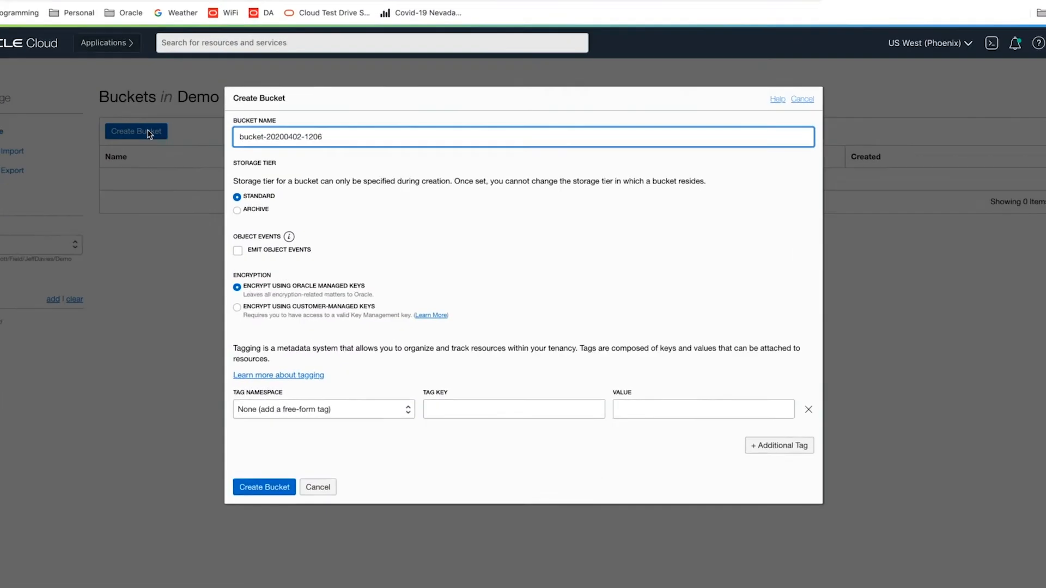
drag(268, 73, 120, 72)
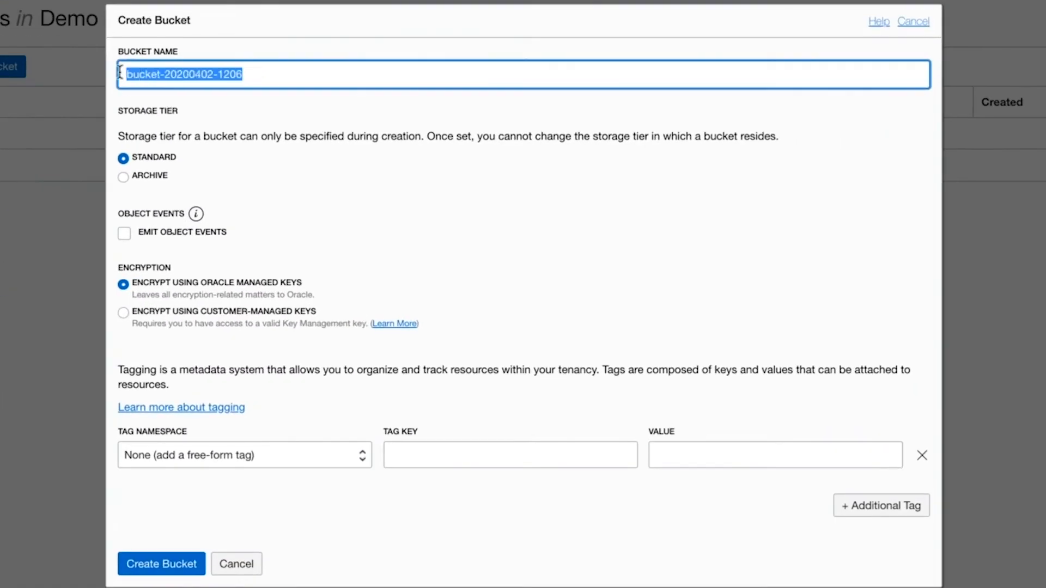
text(Test-Bucket)
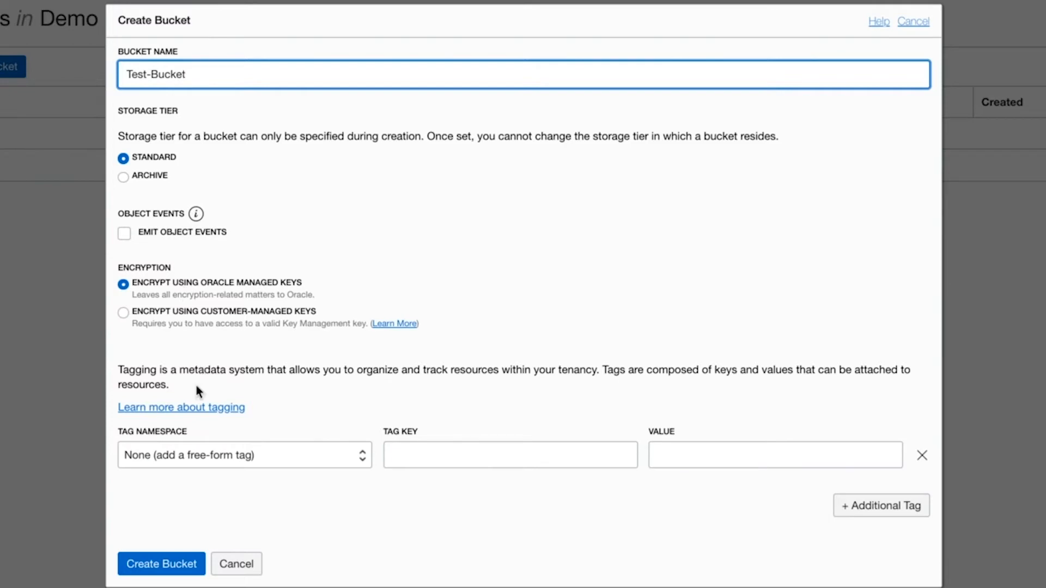
click(159, 566)
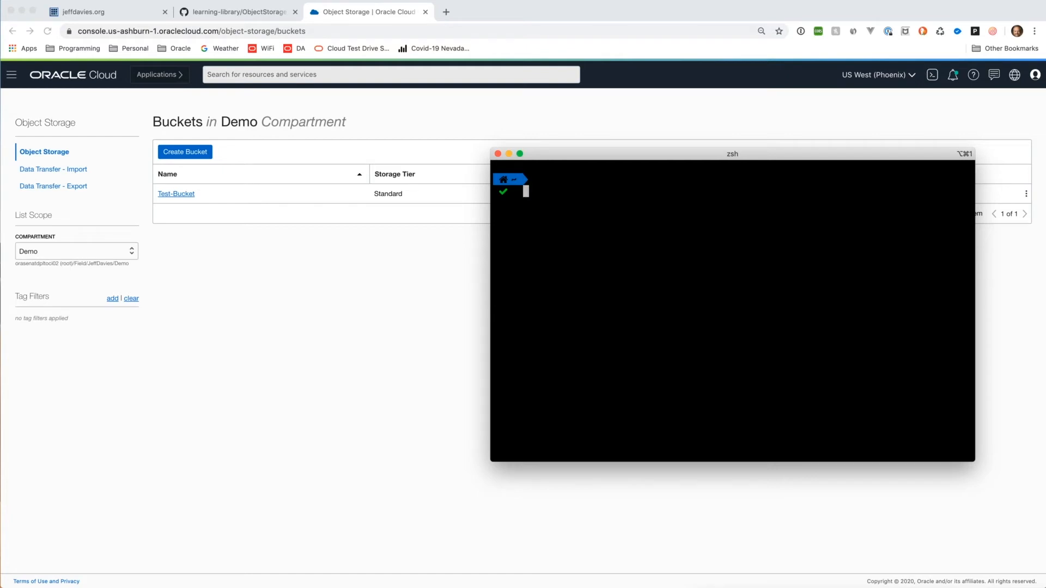
Step: Run 'touch sample' in the terminal to create an empty sample file
text(touch)
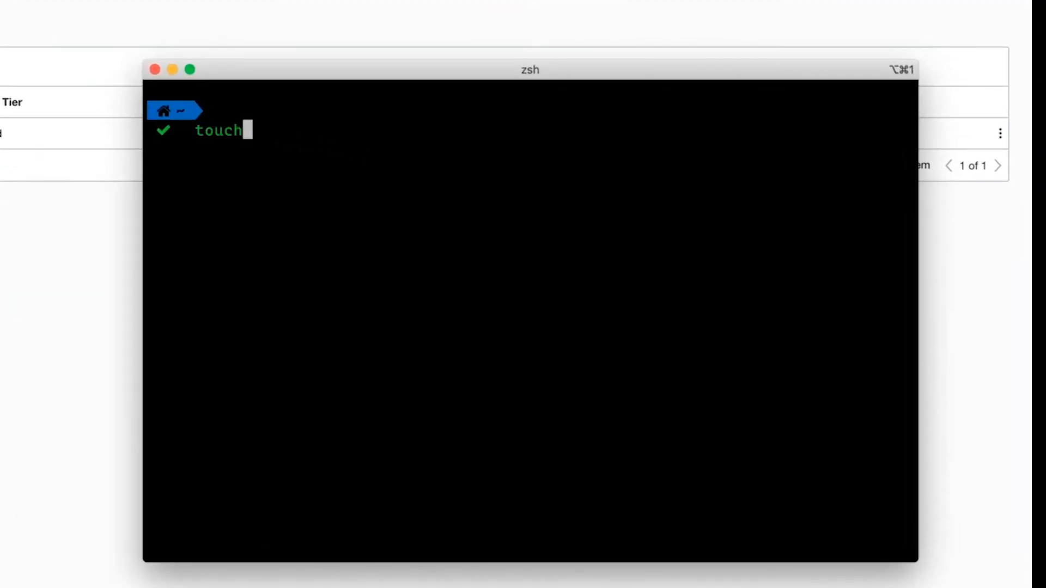
text( sample)
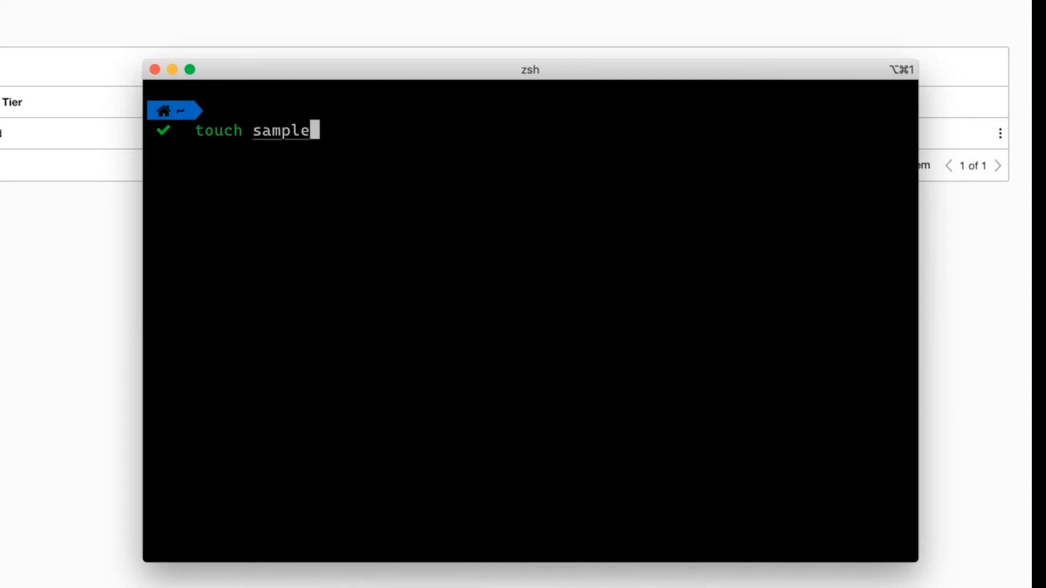
key(Return)
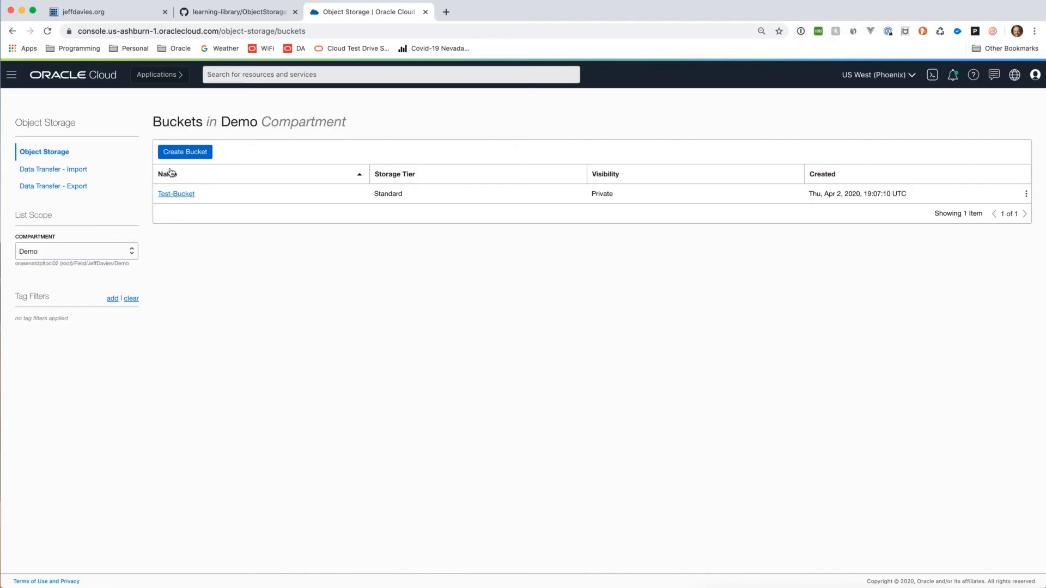
Step: Open Test-Bucket's details and its Upload Objects dialog
click(184, 194)
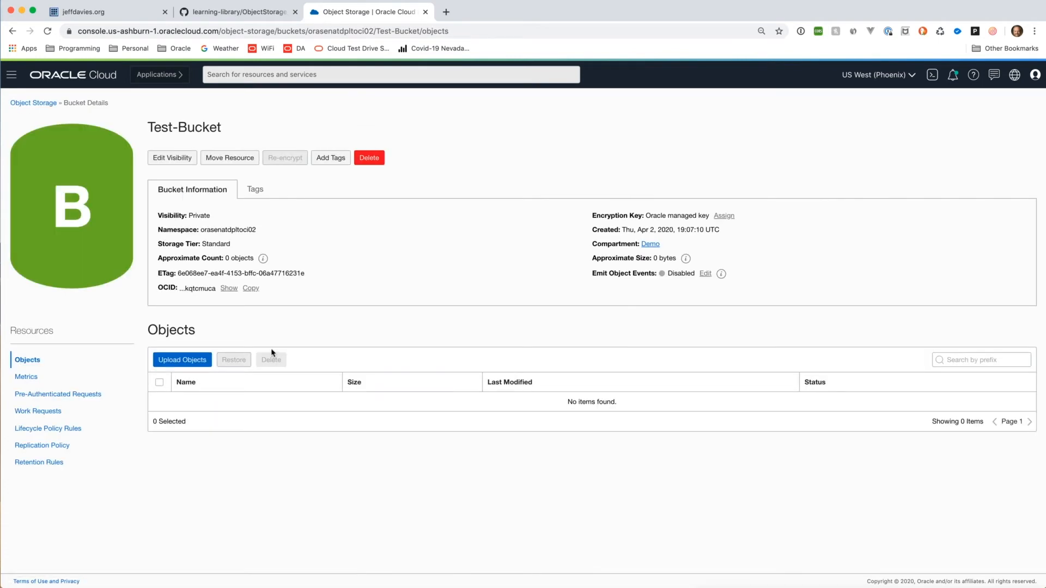
click(197, 364)
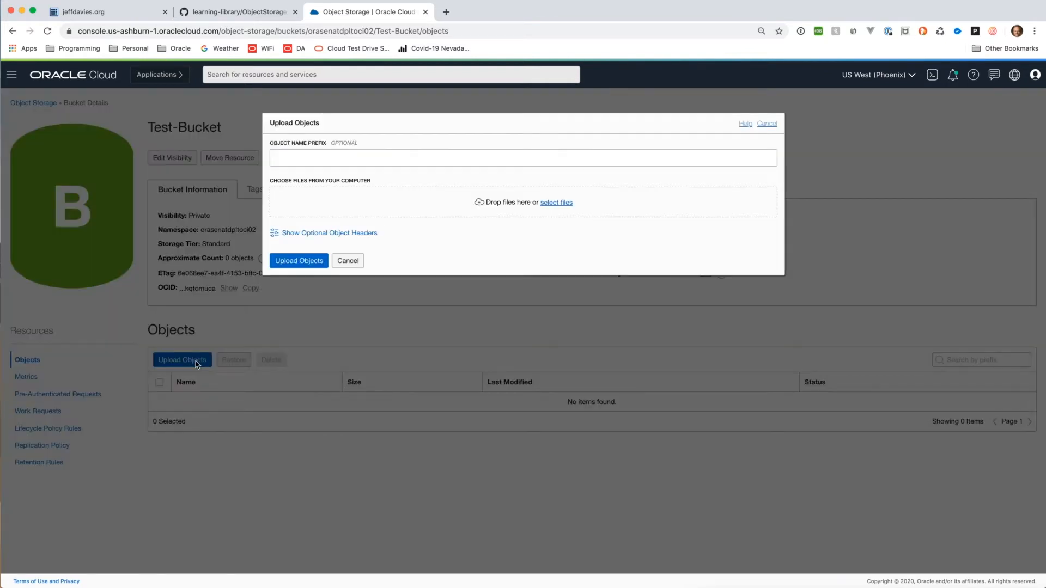
Step: Upload the home-folder file sample with object name prefix samplefile
click(300, 159)
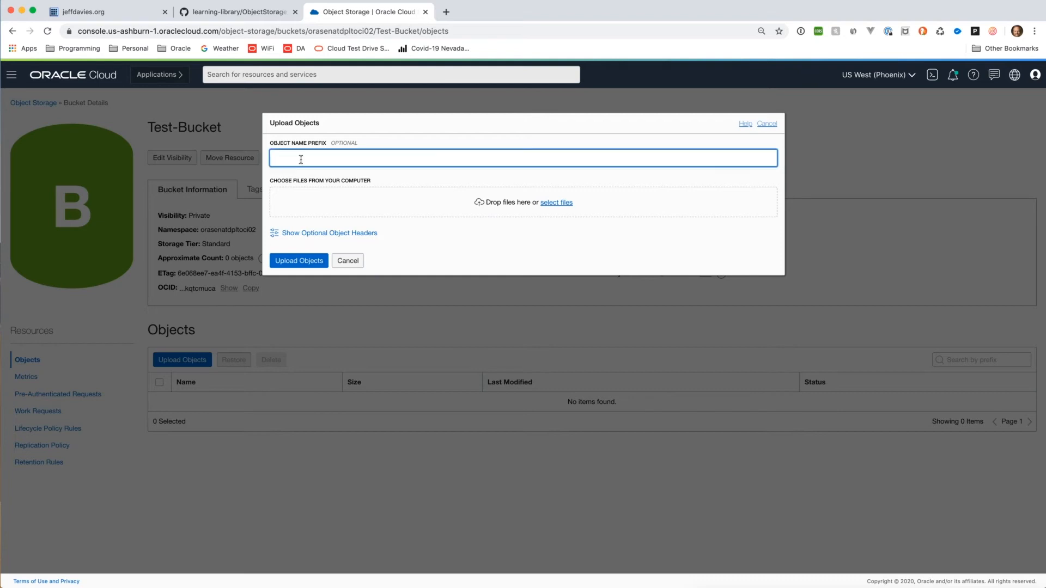
text(samplefile)
click(552, 204)
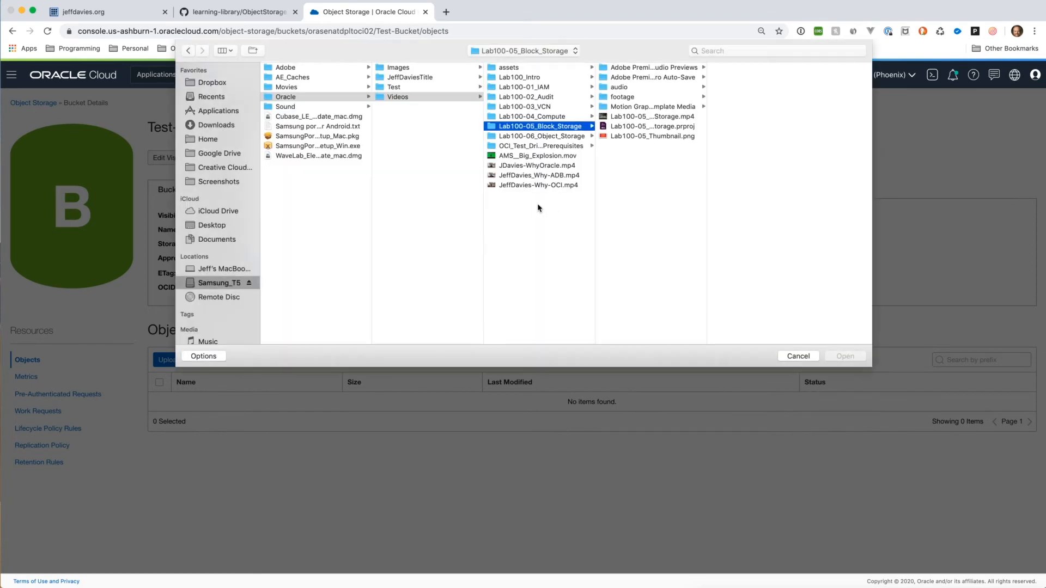
click(207, 139)
click(286, 232)
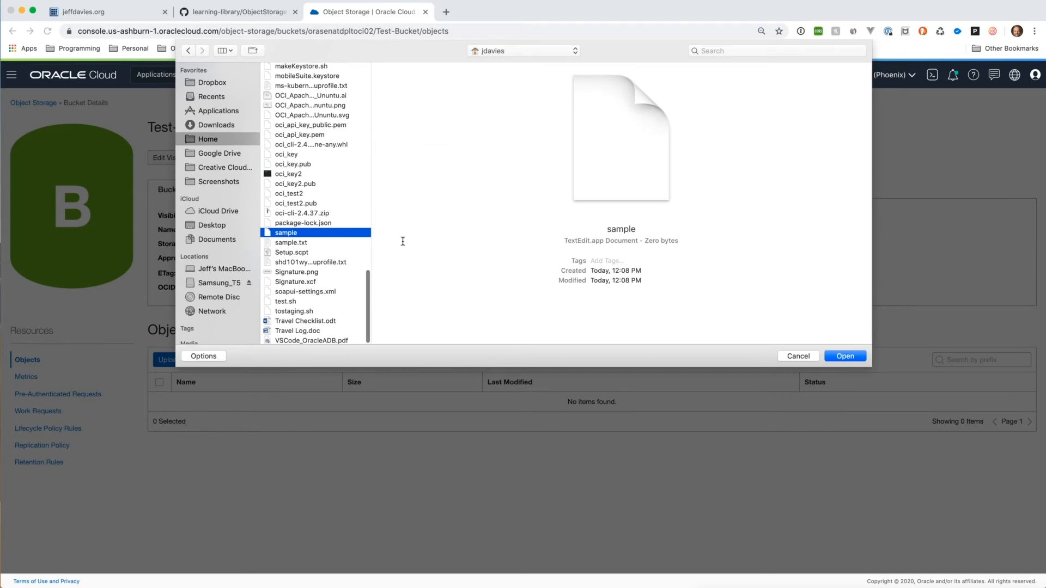
click(835, 357)
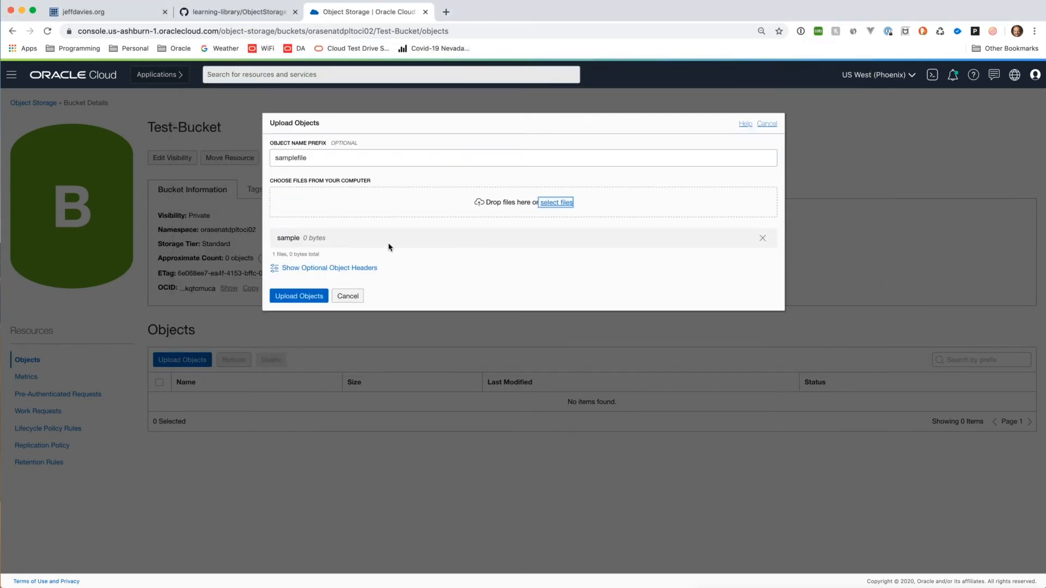
click(336, 269)
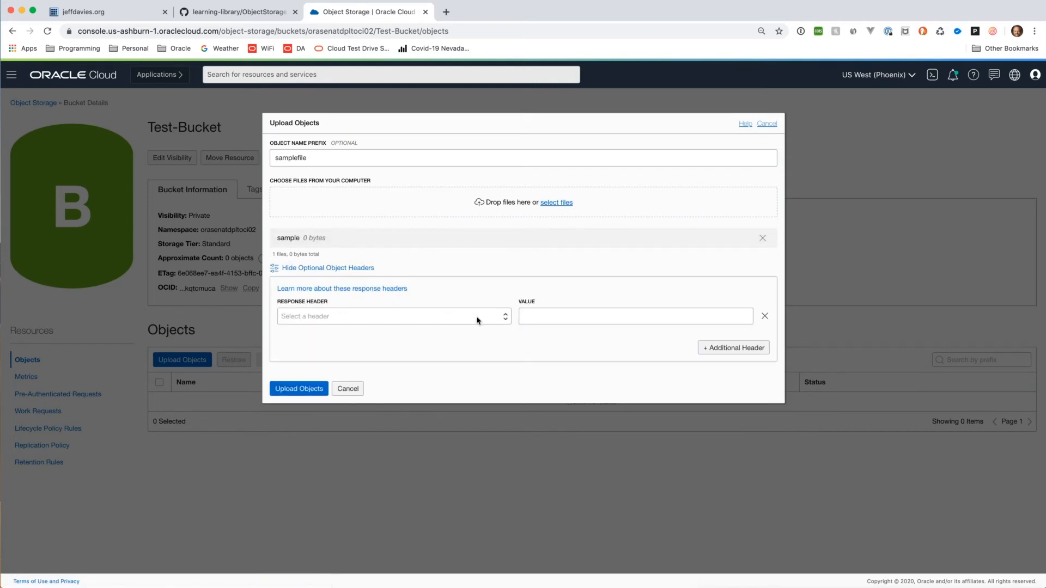
click(308, 390)
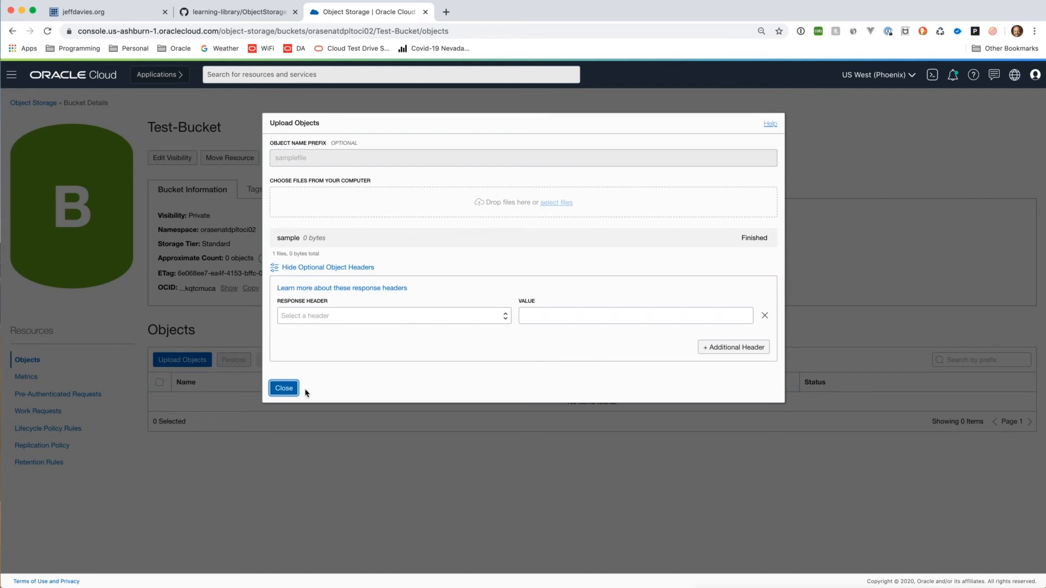
click(283, 390)
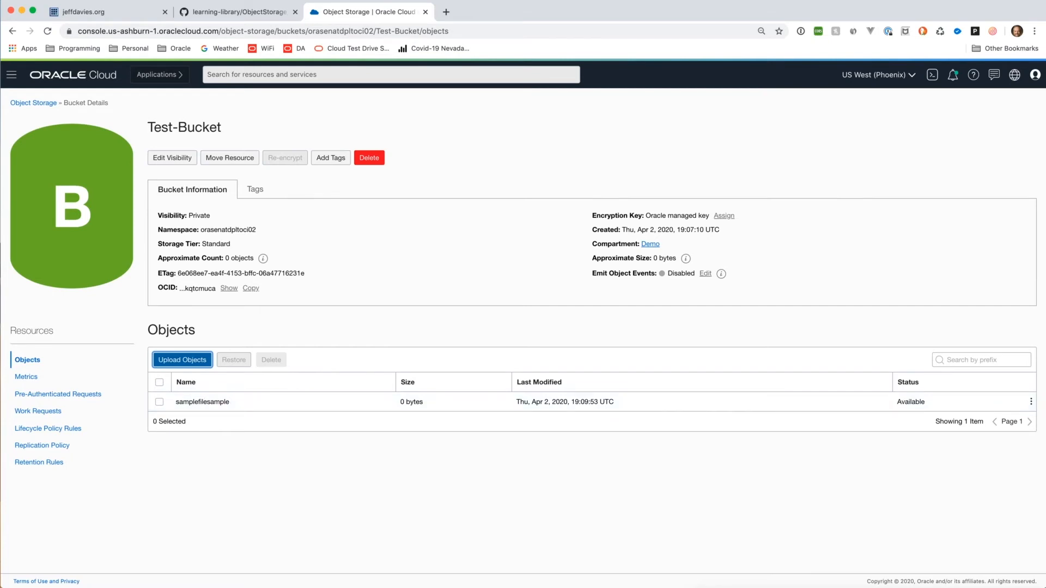
Step: Start a pre-authenticated request from the samplefilesample row's actions menu
click(1030, 404)
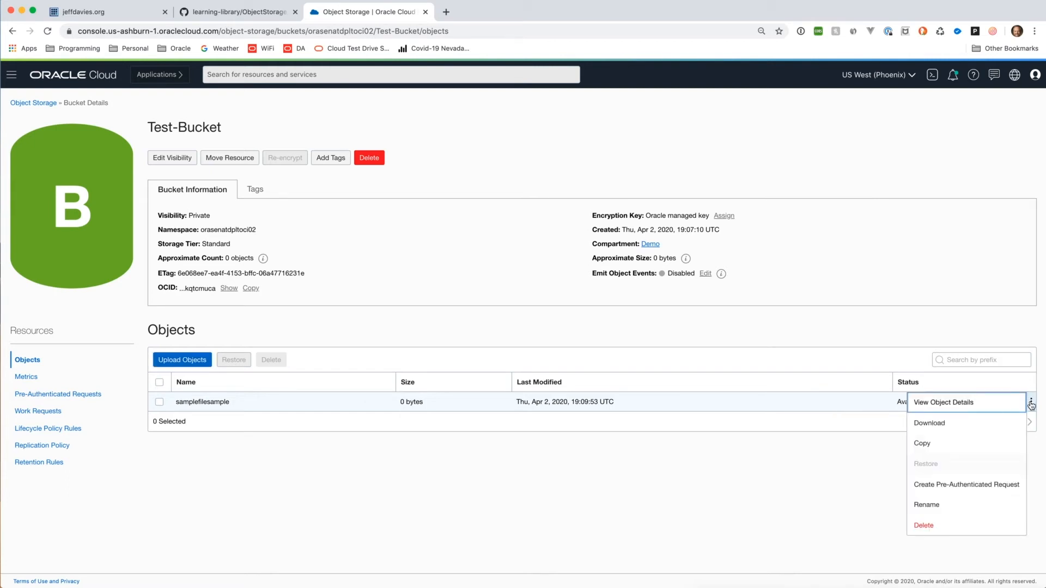
click(975, 486)
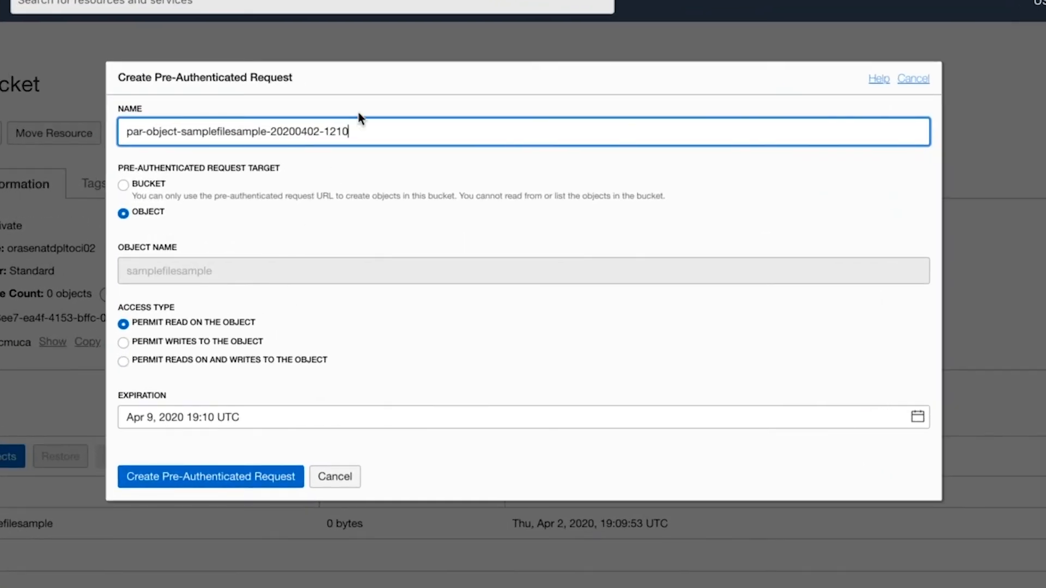
Step: Create the read-only request samplfileAccess and copy its generated URL
drag(359, 130, 117, 128)
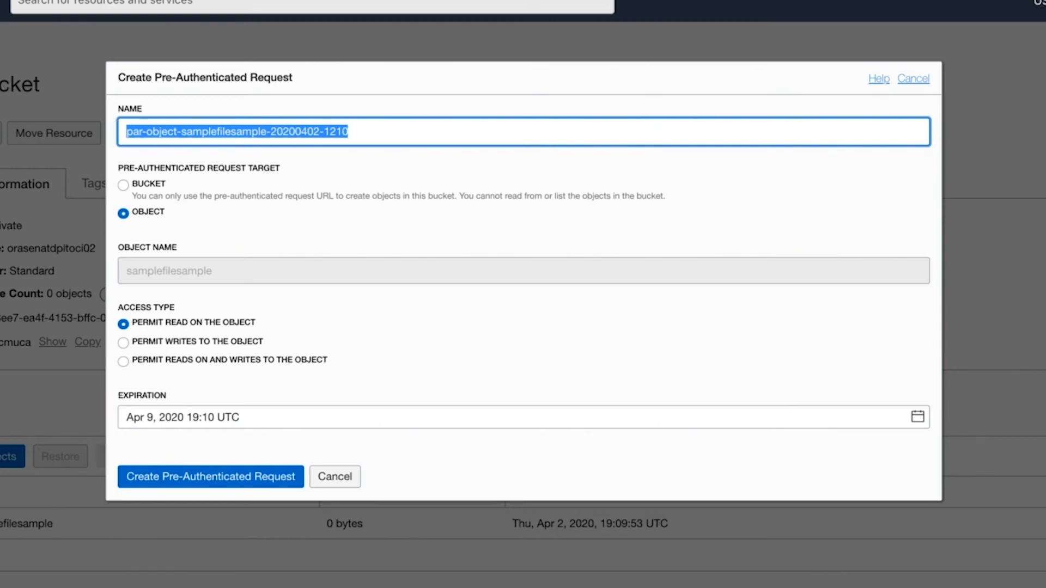
text(samplfileAccess)
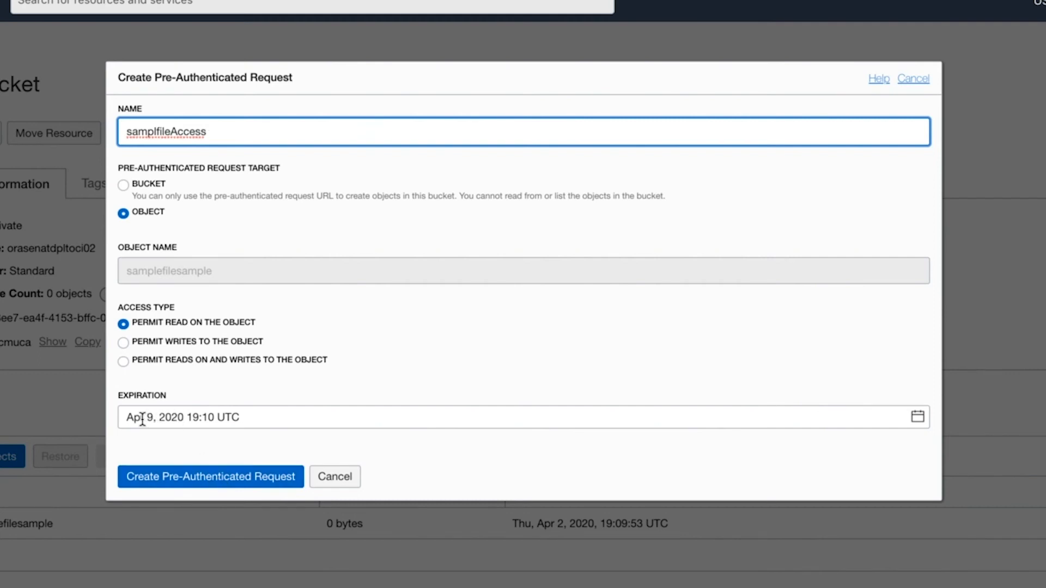
click(238, 478)
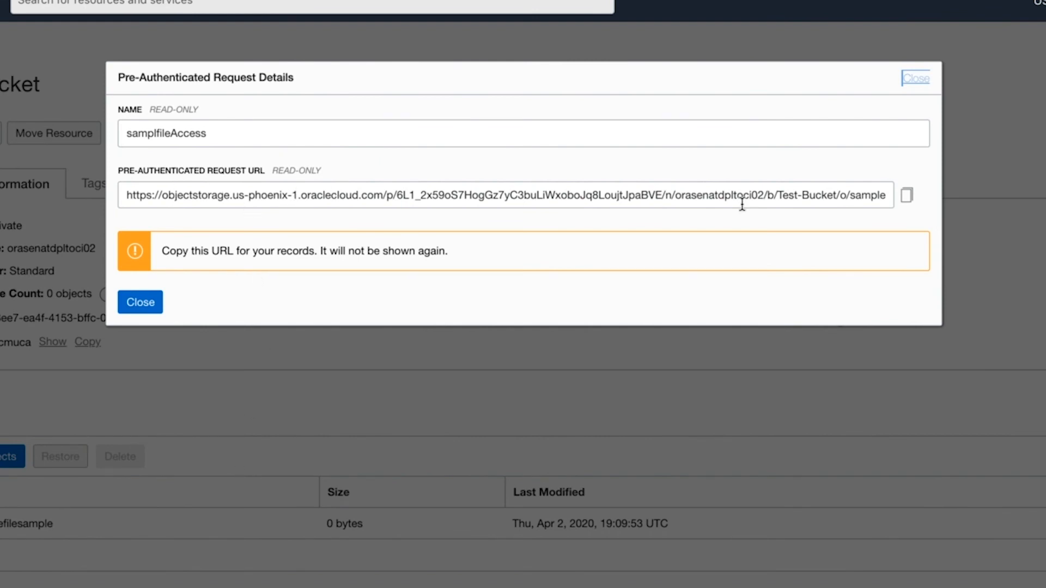
click(907, 197)
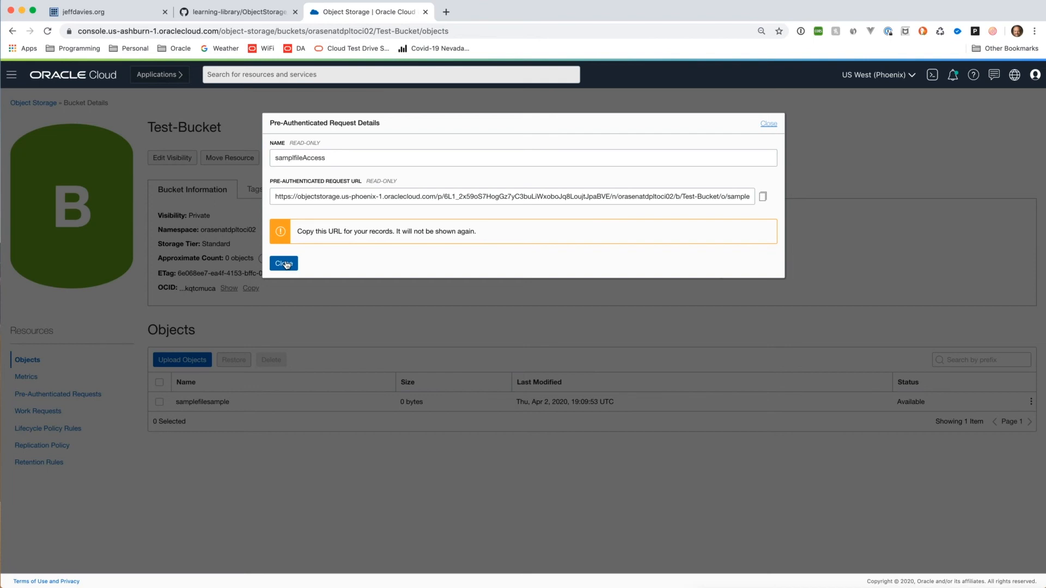
click(284, 264)
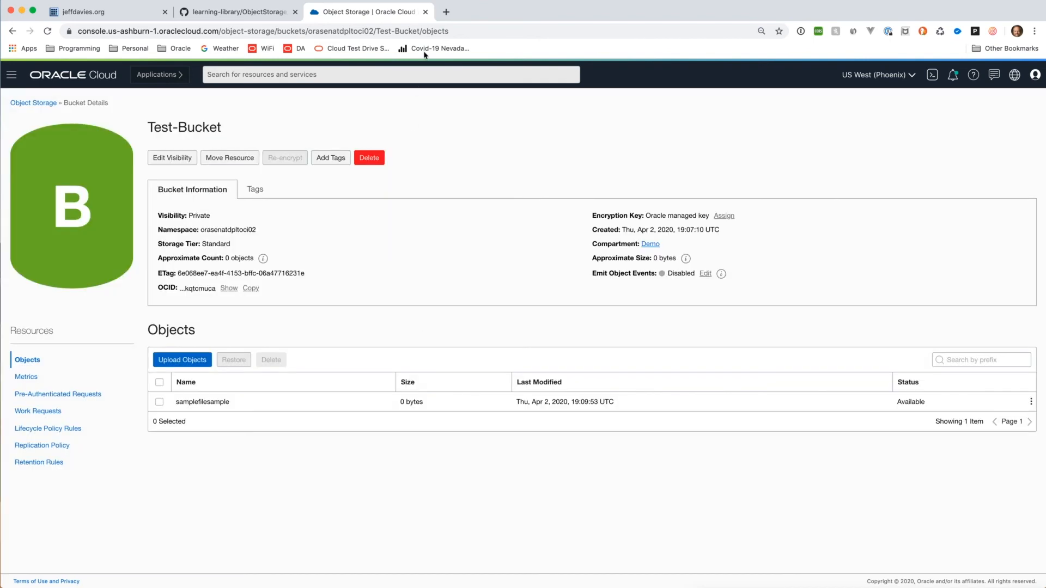
click(446, 11)
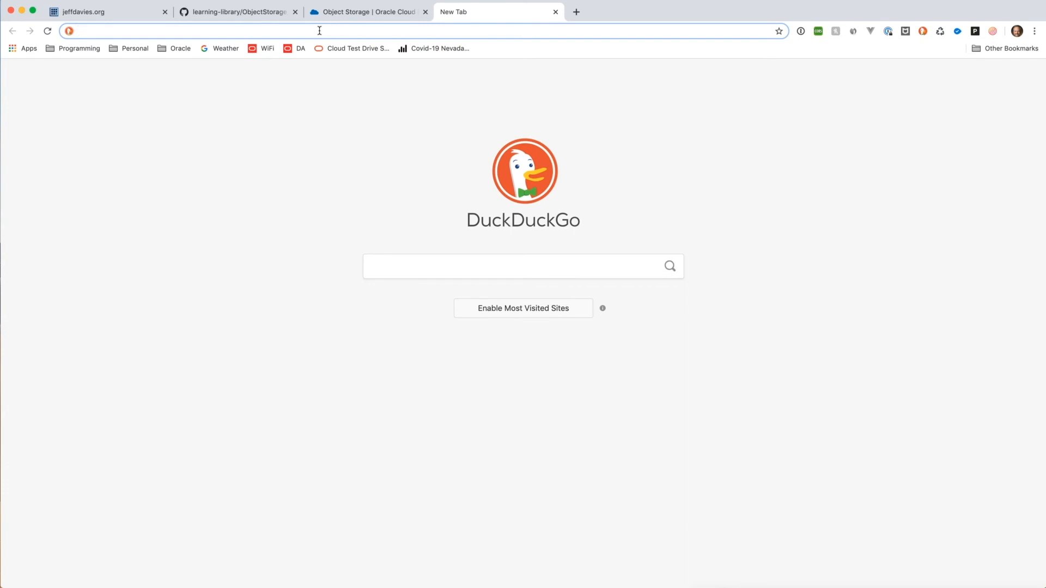
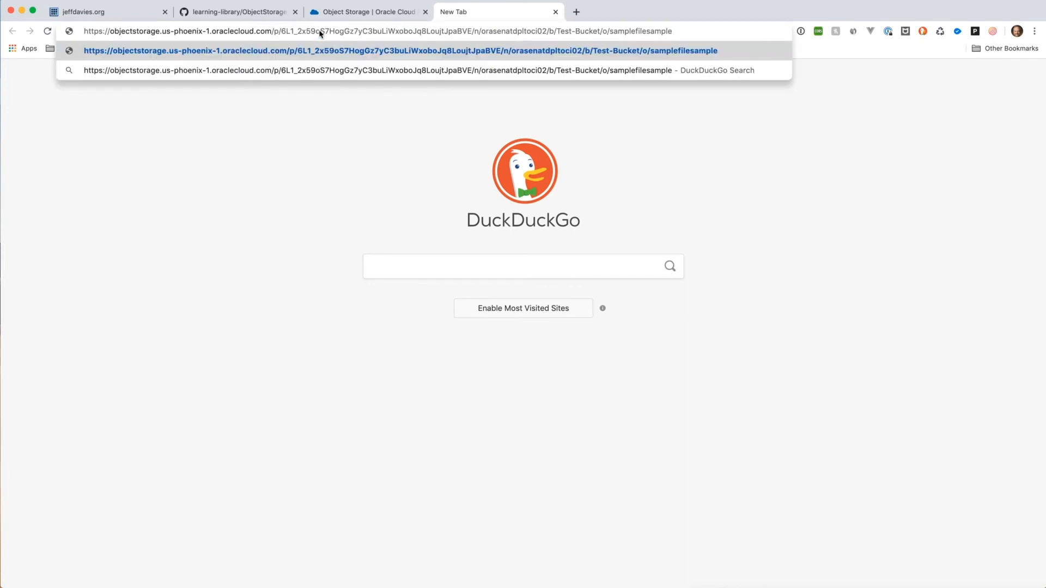
Step: Load the pasted request URL to save samplefilesample to Downloads and show it in Finder
key(Return)
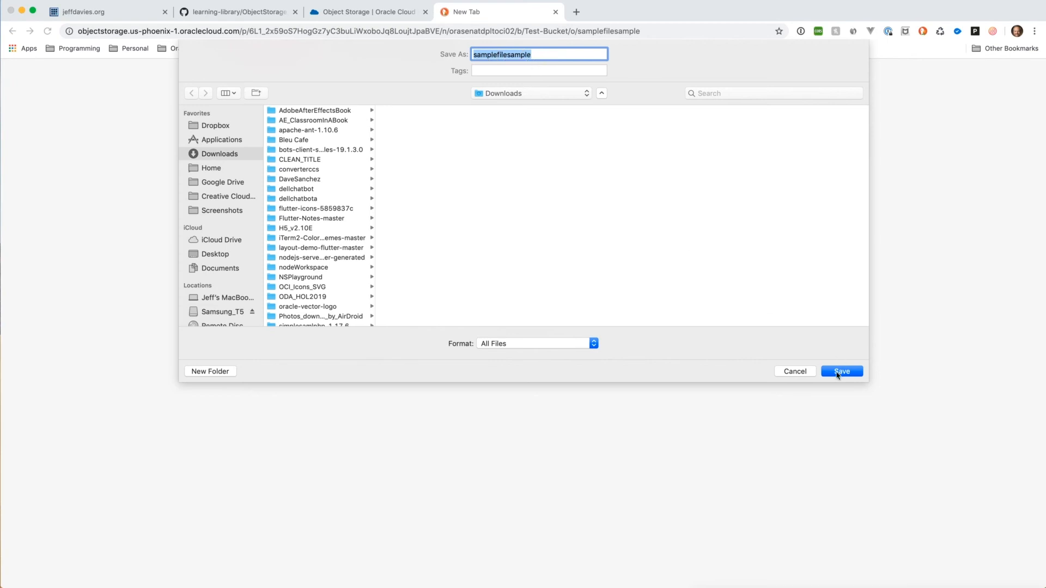
click(839, 371)
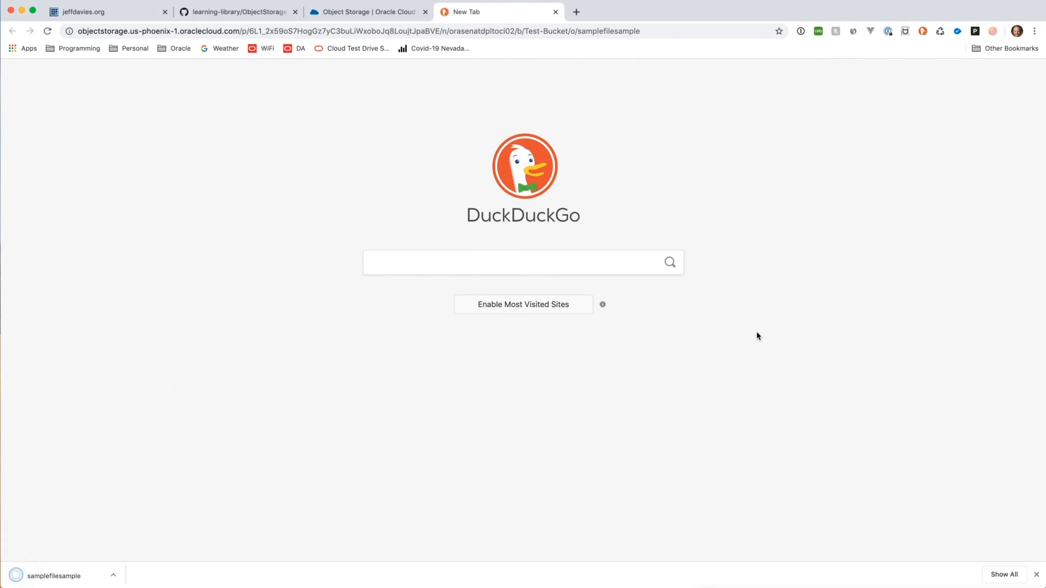
click(112, 574)
click(148, 587)
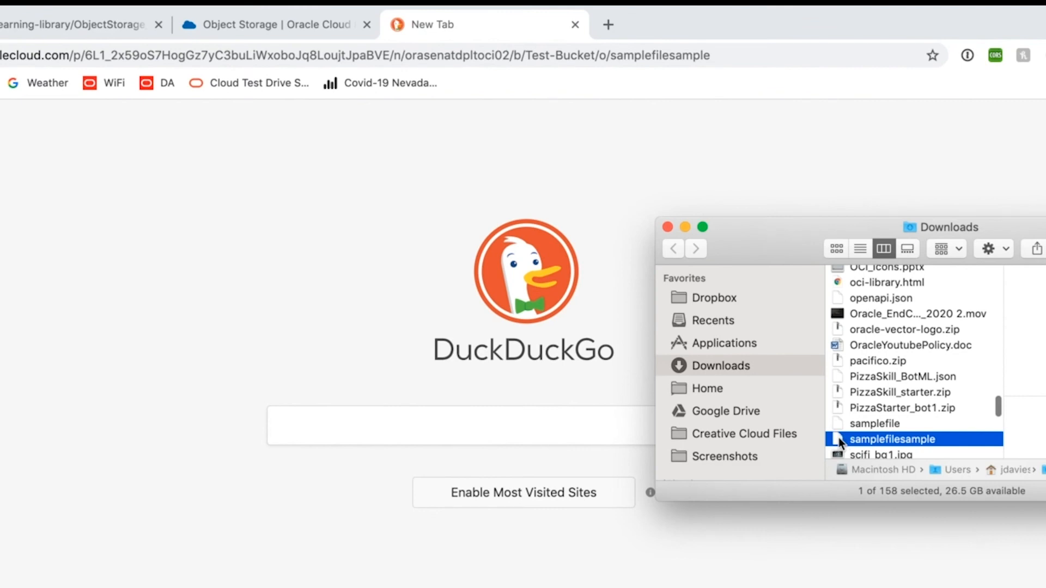
Step: Show Get Info for samplefilesample in Downloads, revealing a Zero KB file from the Object Storage URL
right_click(838, 437)
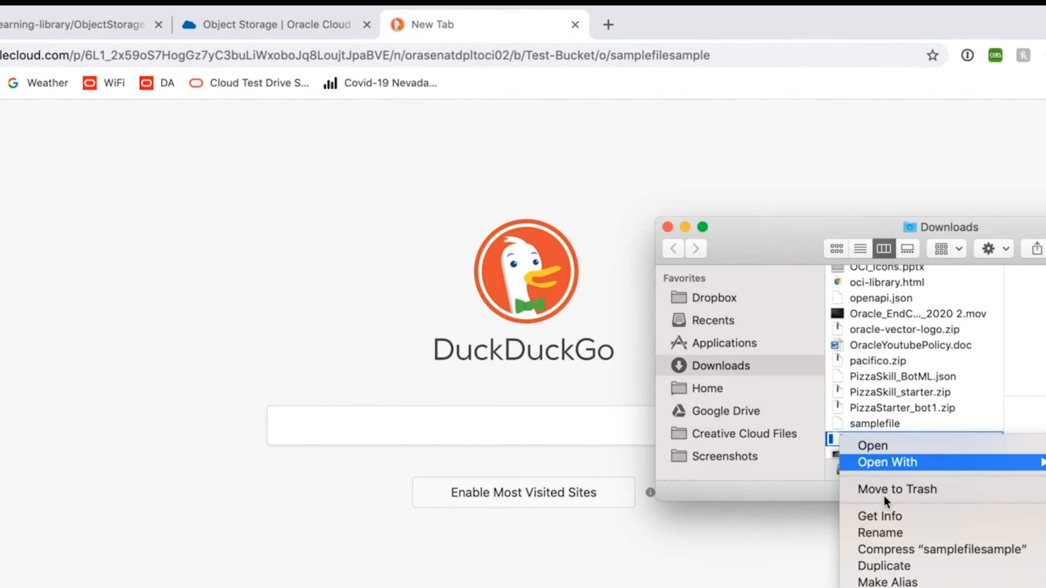
click(884, 513)
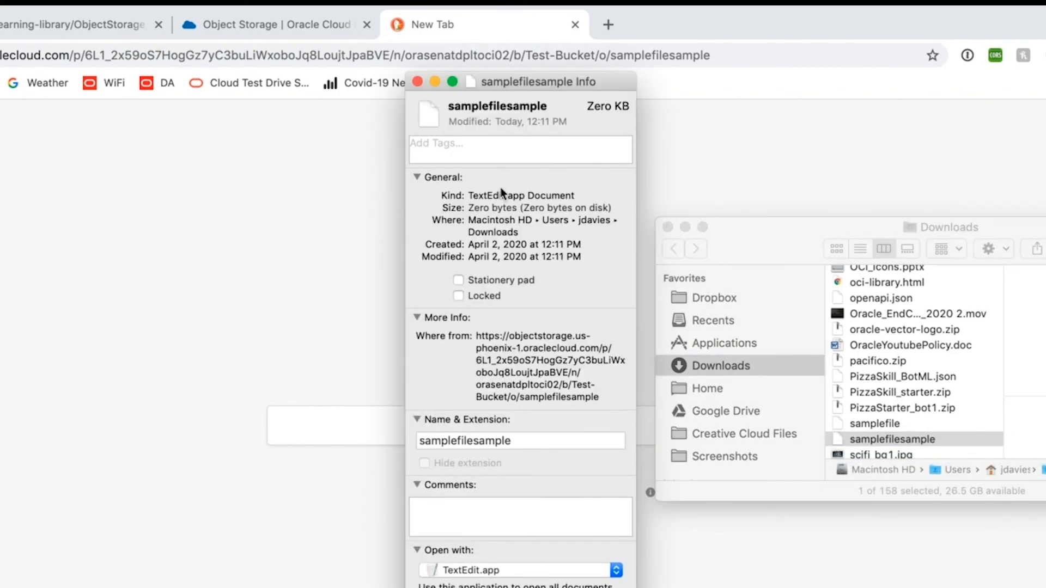